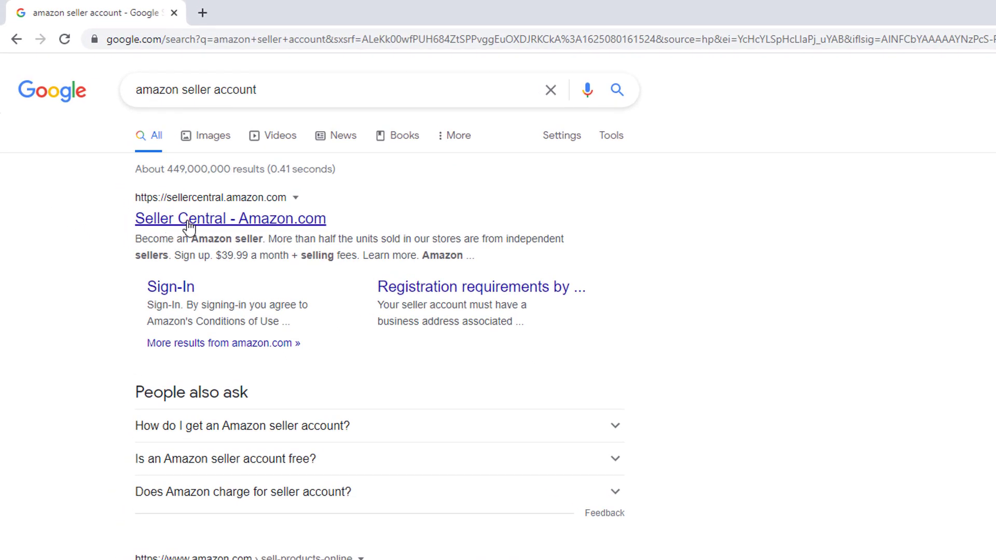
- Open the Seller Central - Amazon.com result and start seller sign-up
click(201, 227)
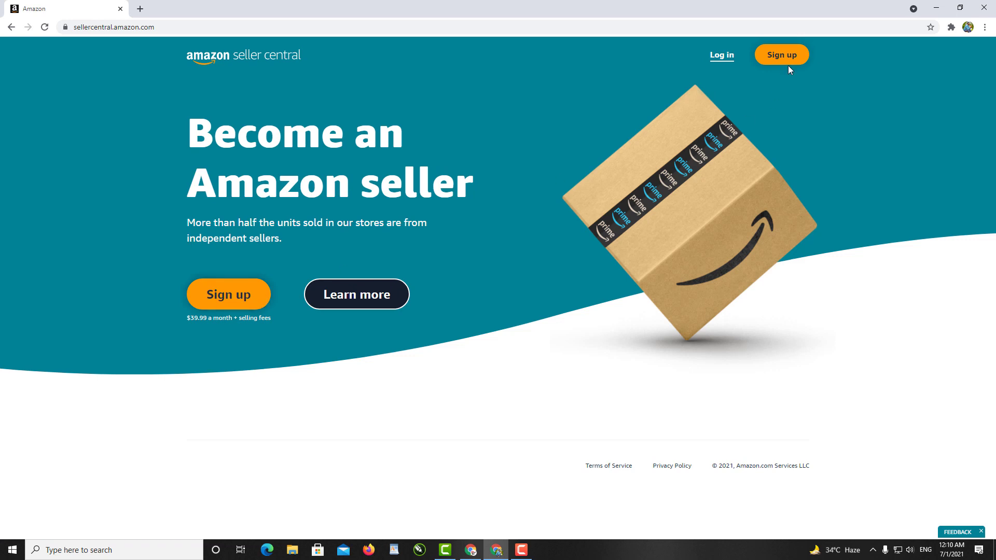
click(212, 306)
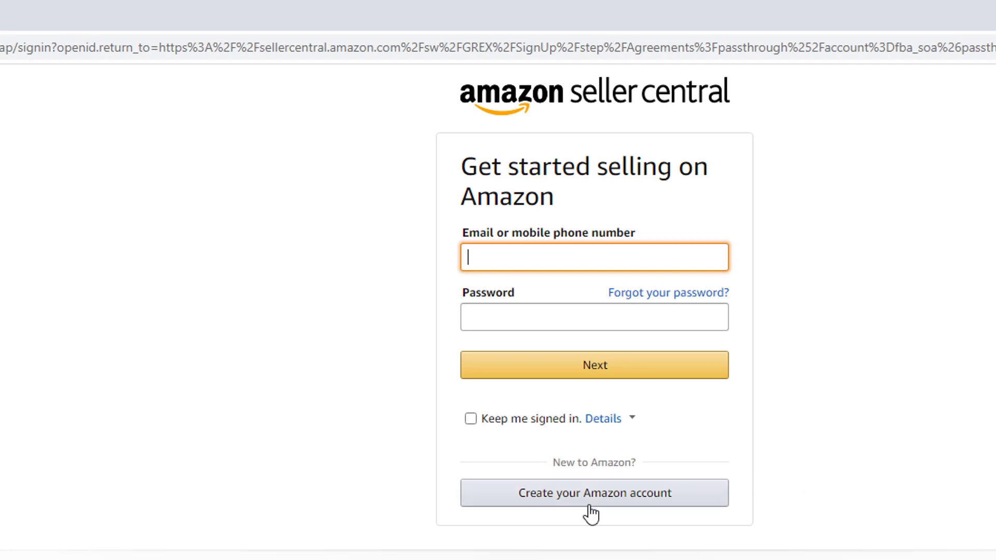
- Create a new Amazon account with the seller's name, e-mail and password, then submit it
click(591, 511)
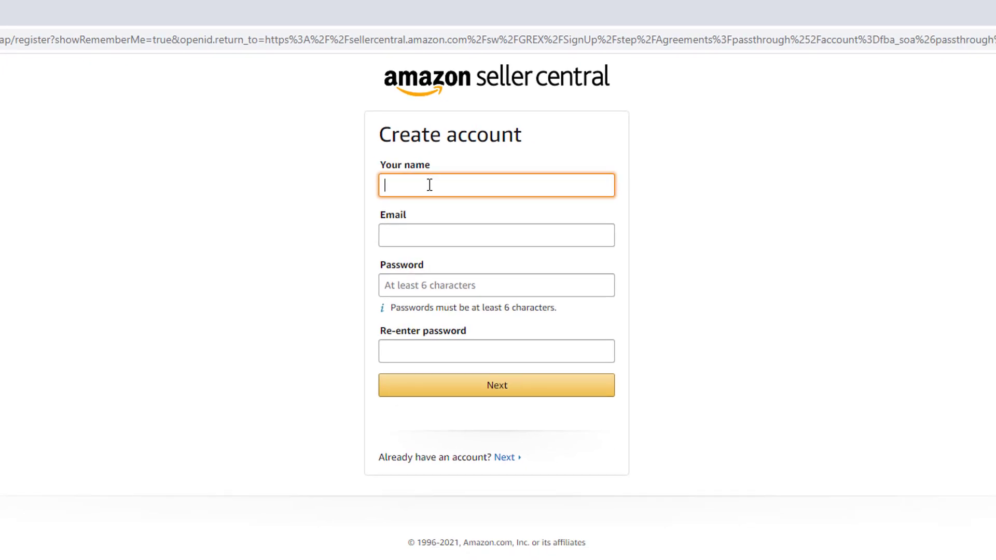
click(422, 237)
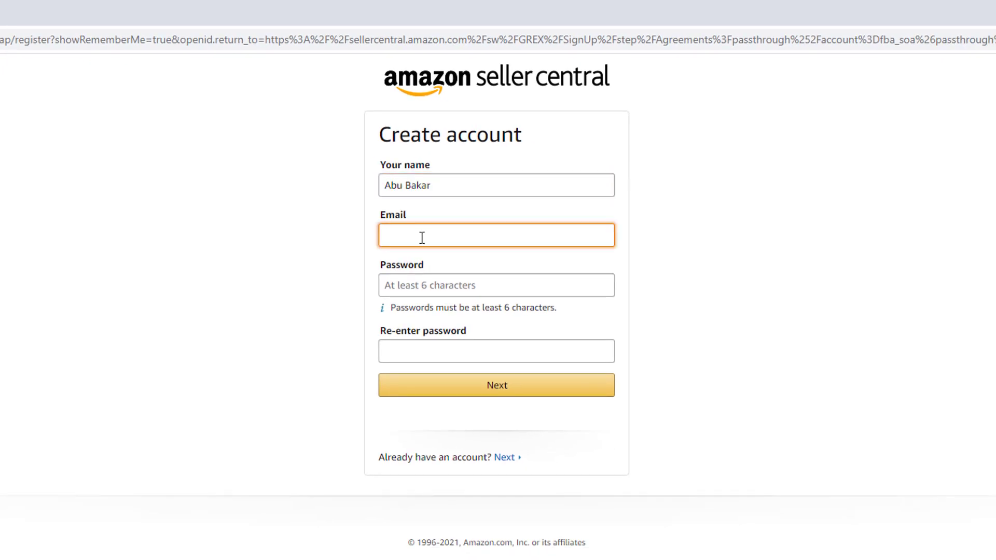
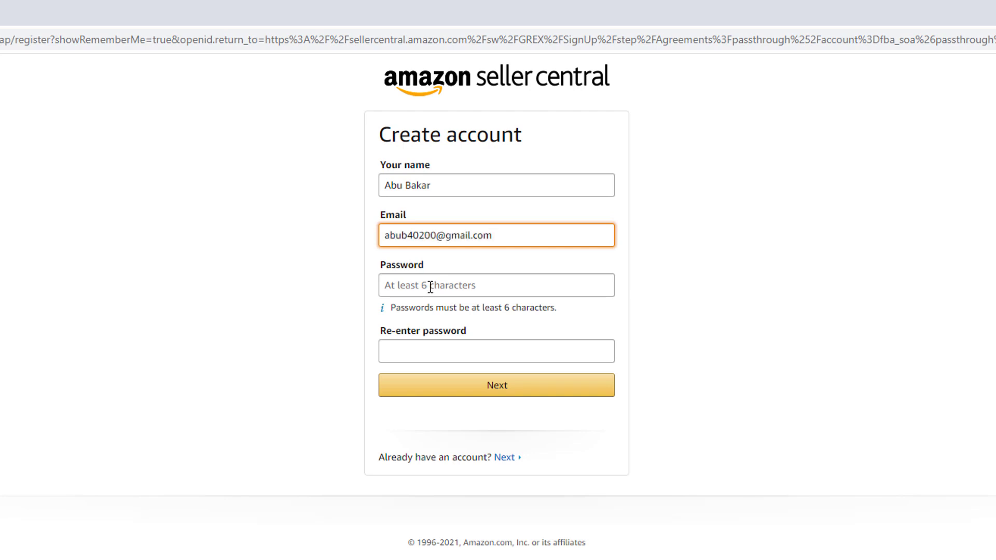
click(430, 287)
key(ctrl+v)
click(432, 344)
key(ctrl+v)
click(539, 397)
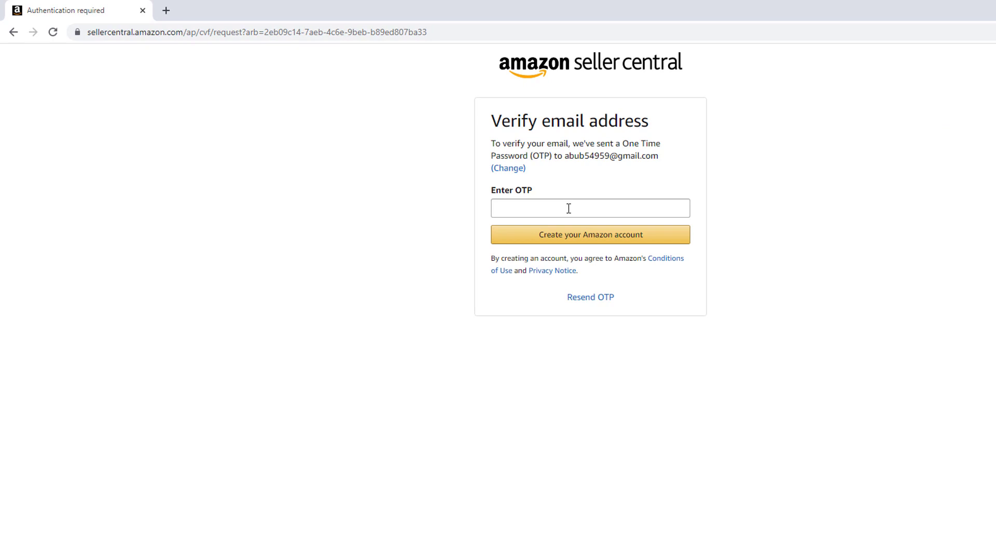
- Copy the one-time code from the Gmail verification e-mail into the Enter OTP field
key(alt+Tab)
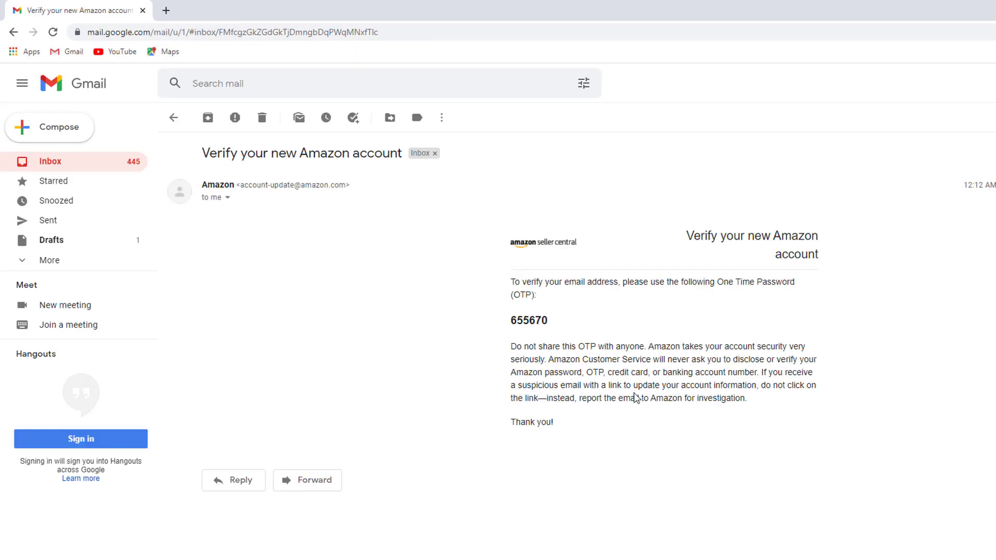
drag(550, 324, 514, 319)
key(ctrl+c)
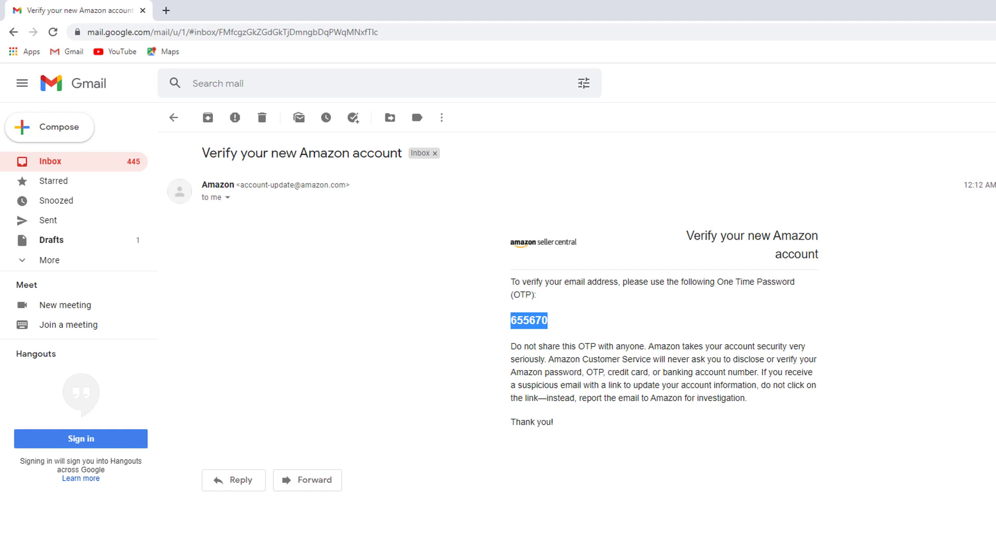
key(alt+Tab)
click(567, 207)
- Paste the OTP and create the Amazon account to reach the seller registration page
key(ctrl+v)
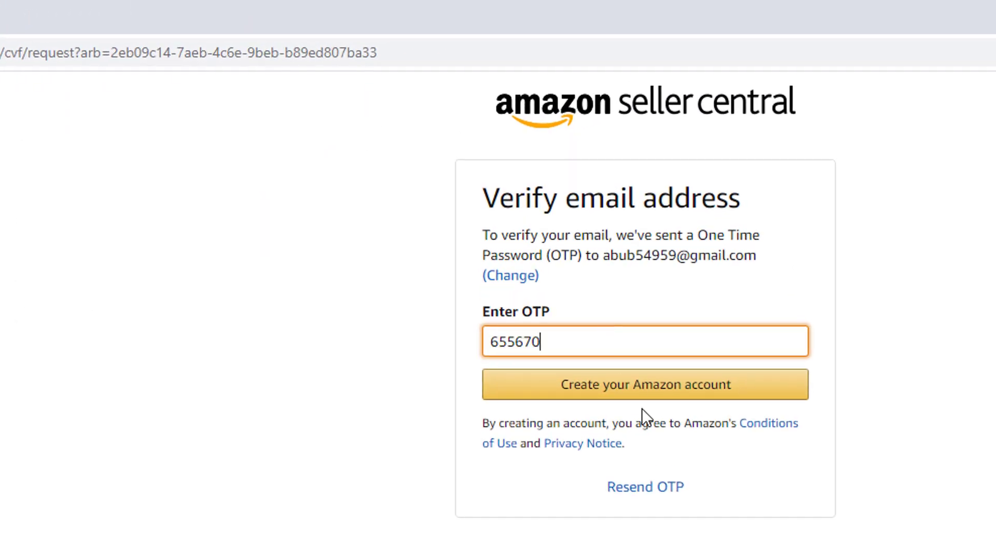
click(648, 393)
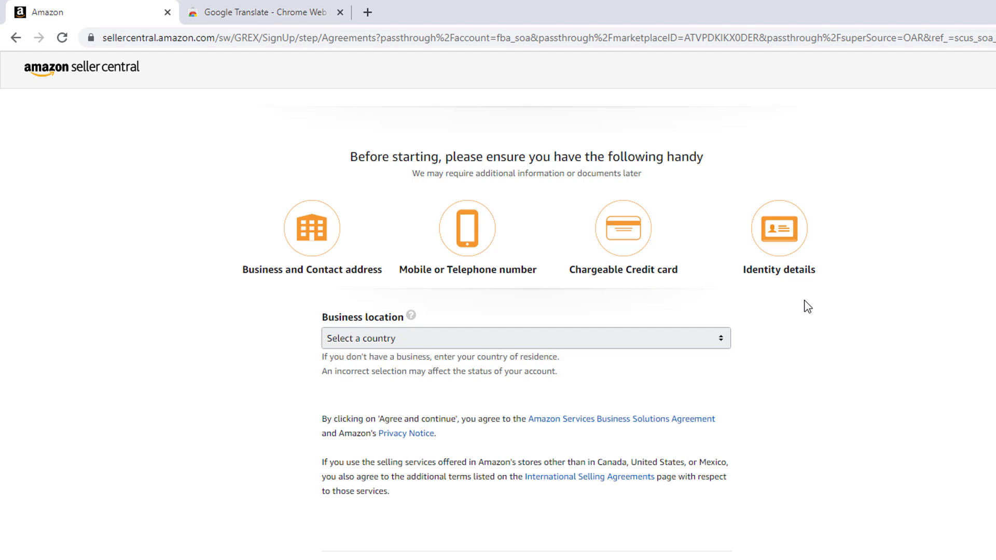
- Set the business location to Pakistan and business type to 'None, I am an individual'
click(724, 337)
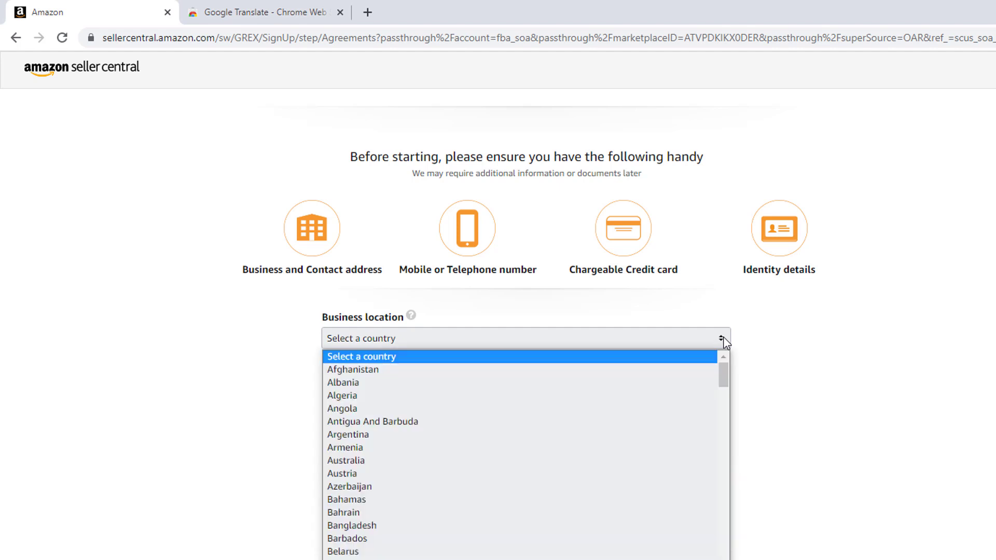
key(p)
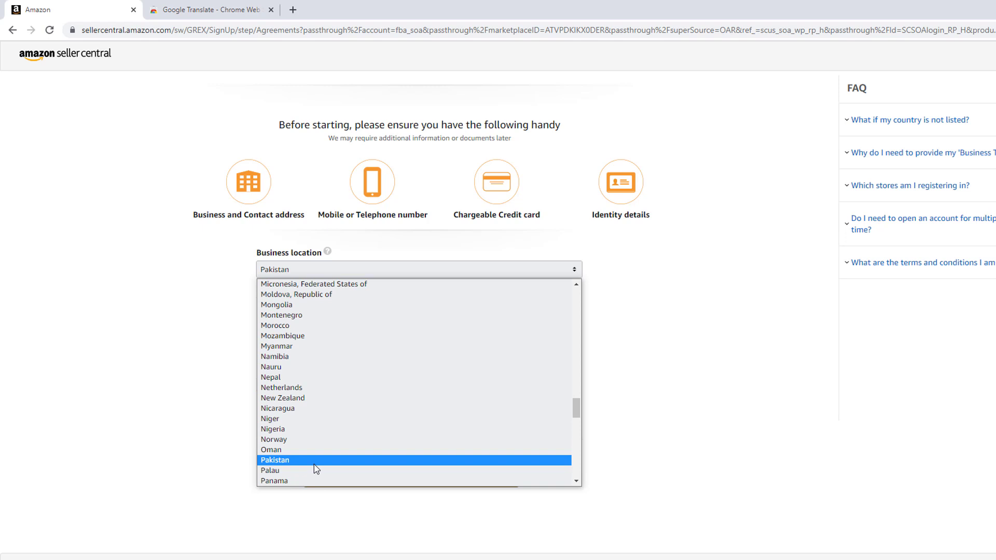
click(315, 462)
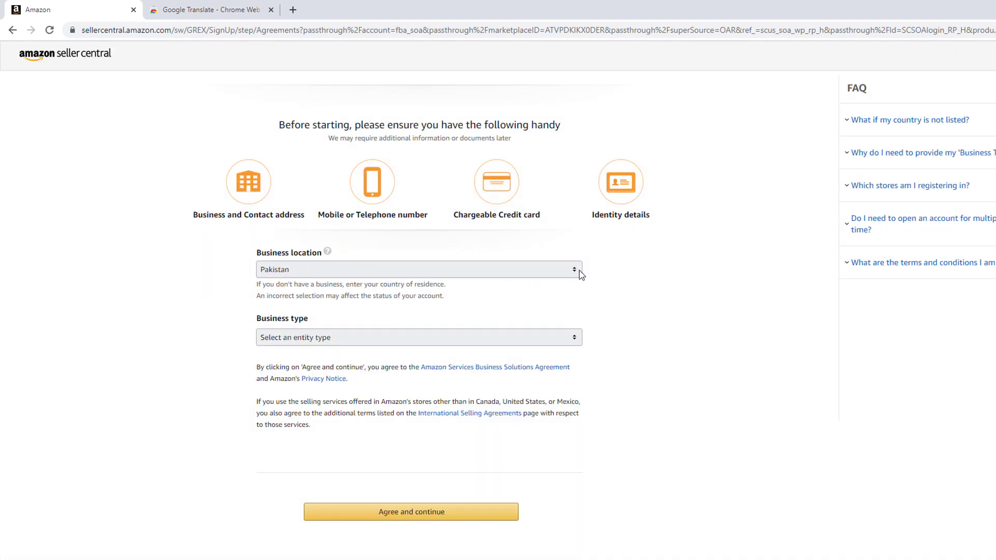
click(580, 273)
click(602, 270)
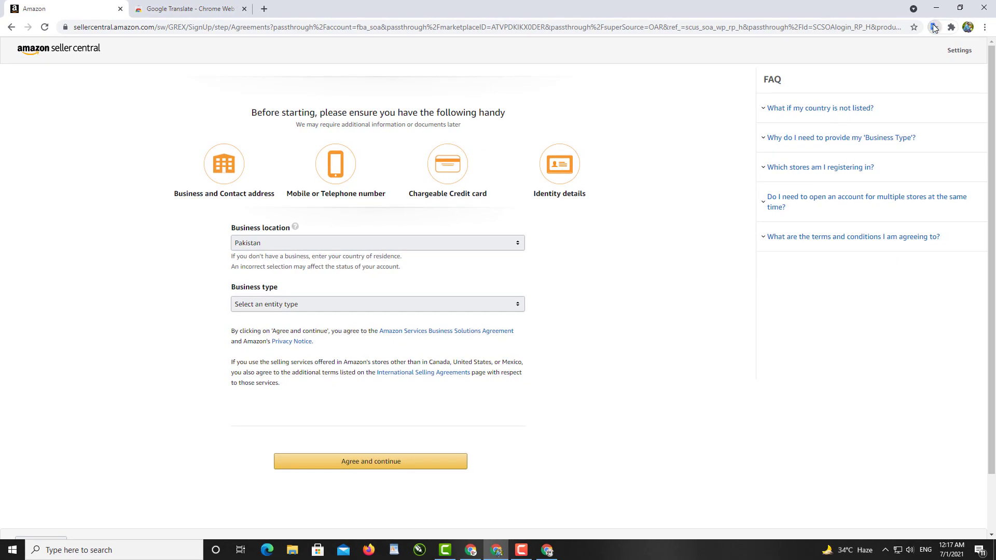
click(934, 29)
click(759, 92)
click(508, 309)
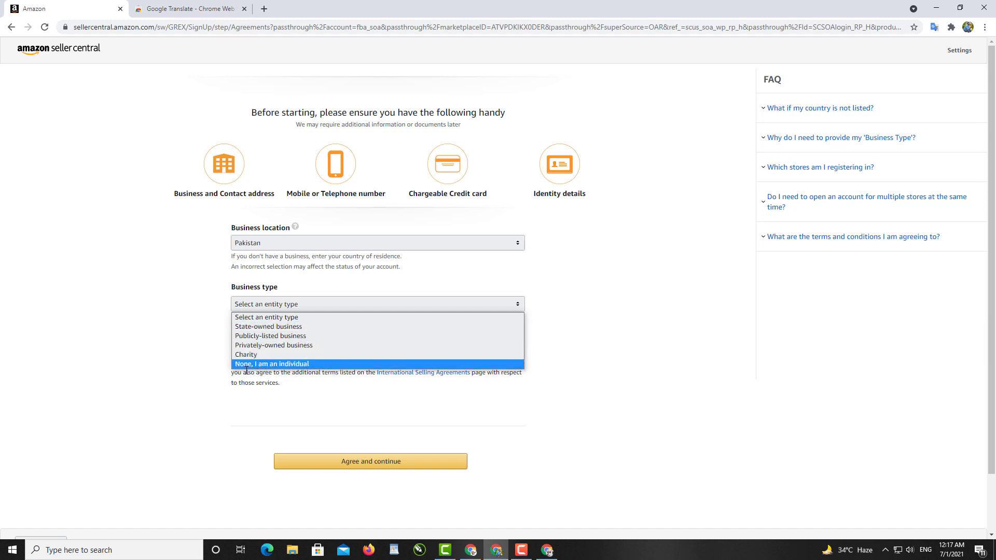
click(270, 365)
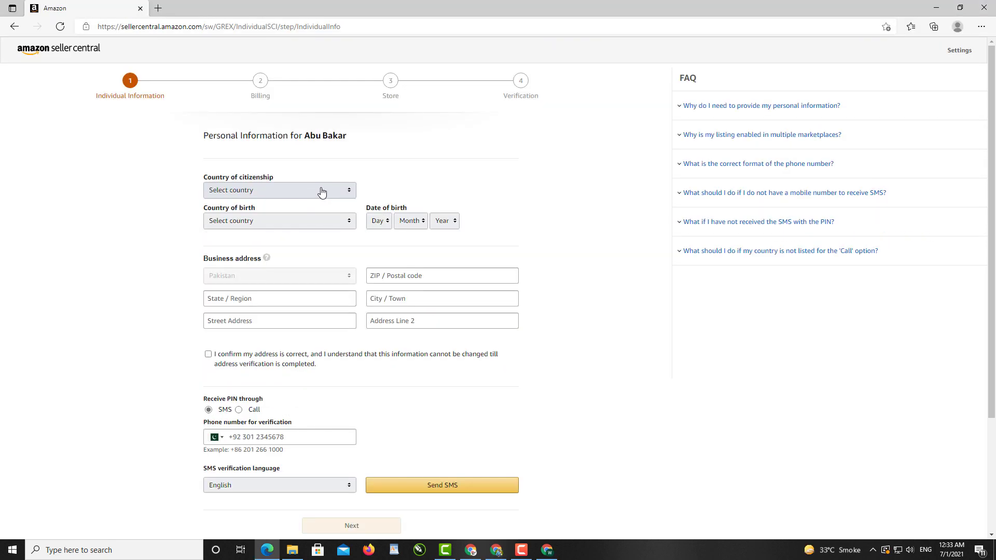
- Set citizenship and birth country to Pakistan and date of birth to 19 May
click(345, 198)
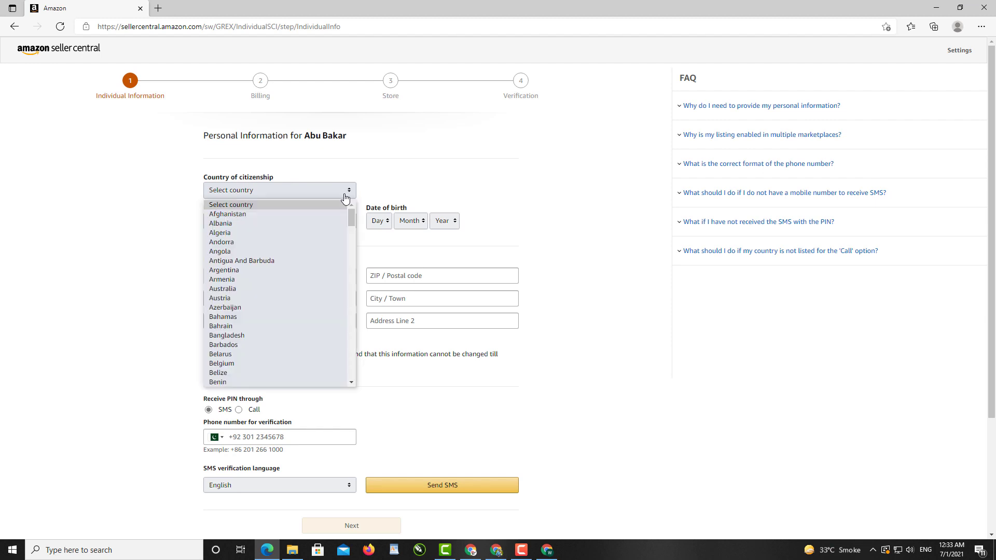
text(pak)
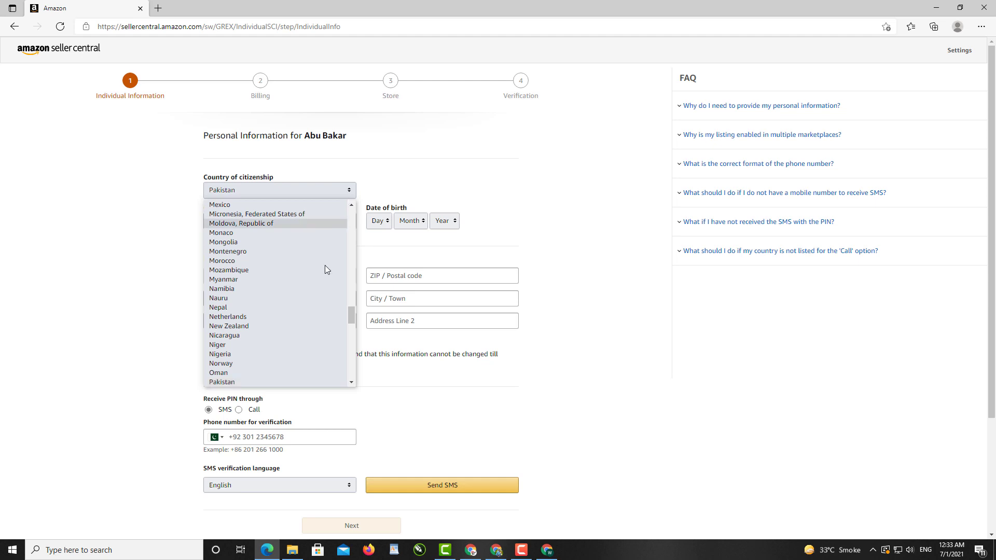
click(266, 382)
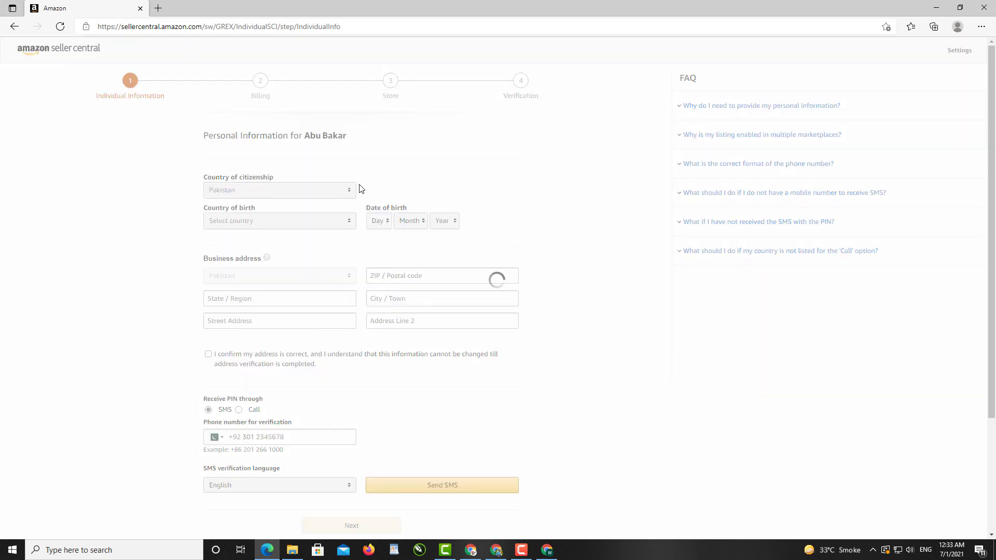
click(348, 228)
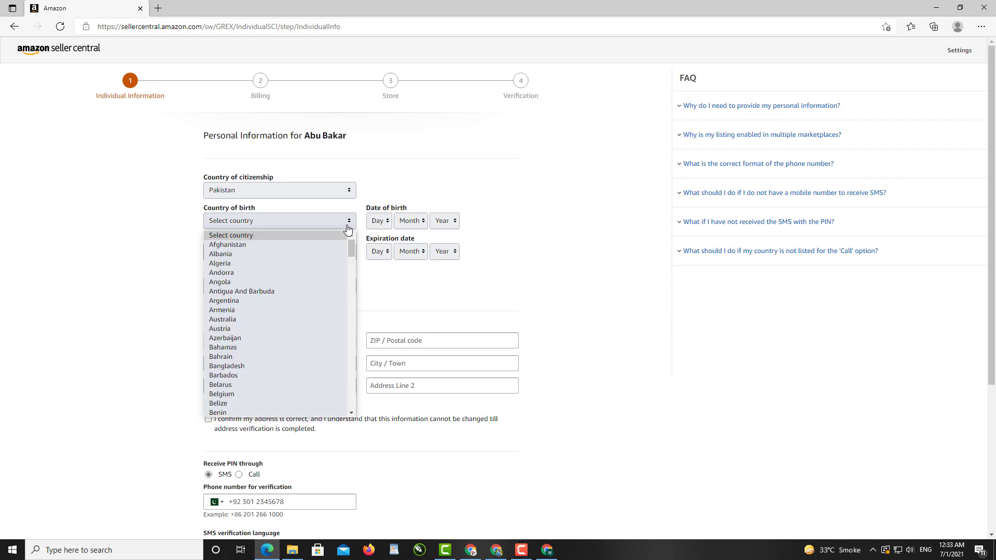
key(p)
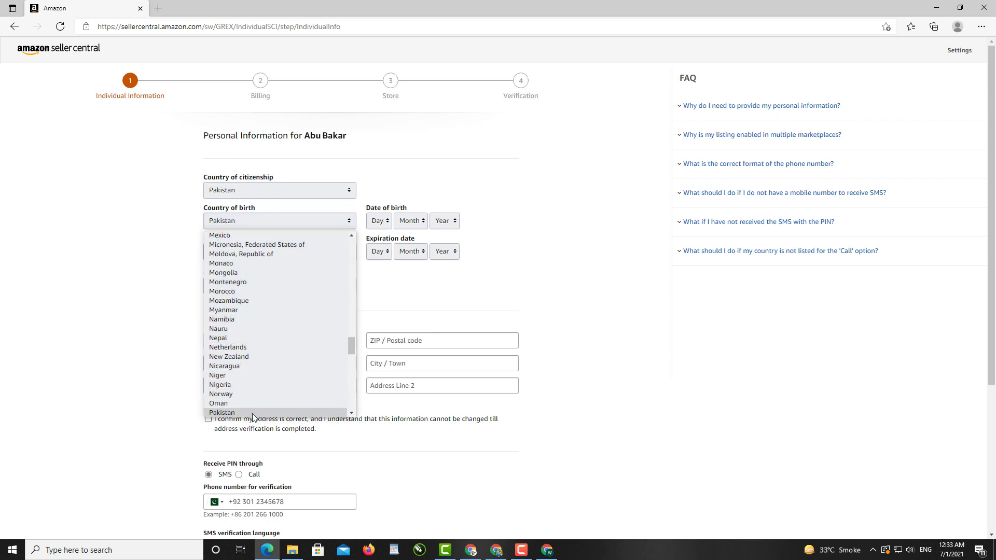
click(254, 414)
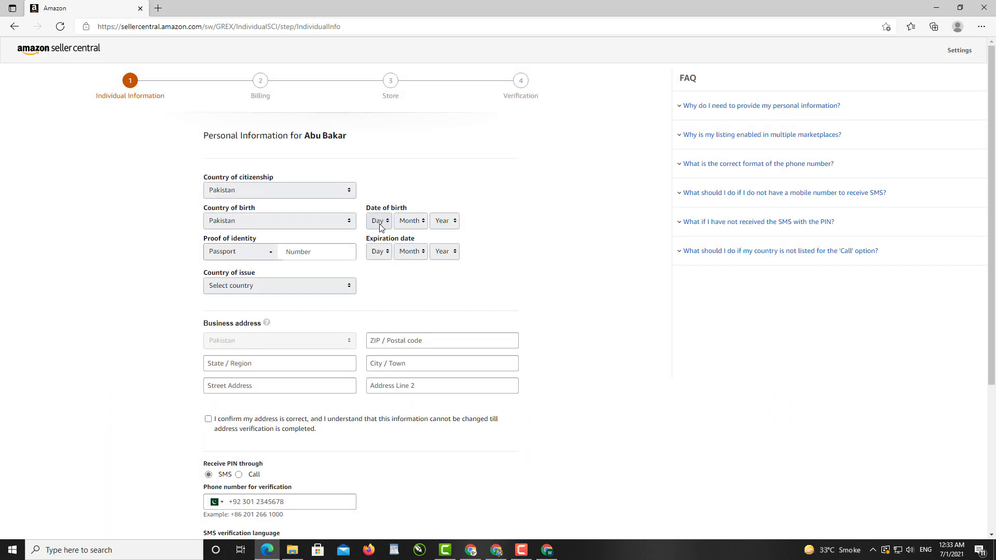
click(378, 222)
drag(387, 304, 388, 318)
click(376, 381)
click(424, 230)
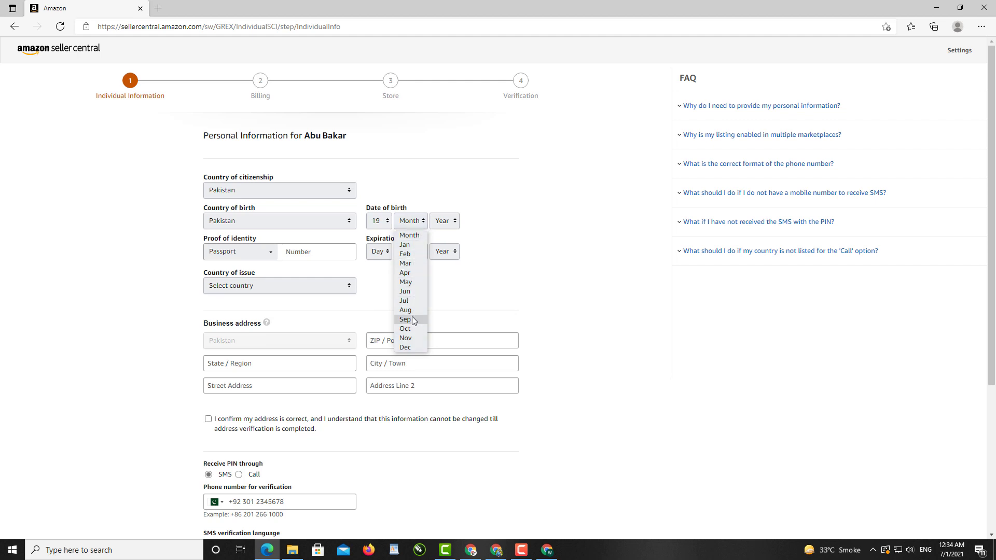
click(271, 253)
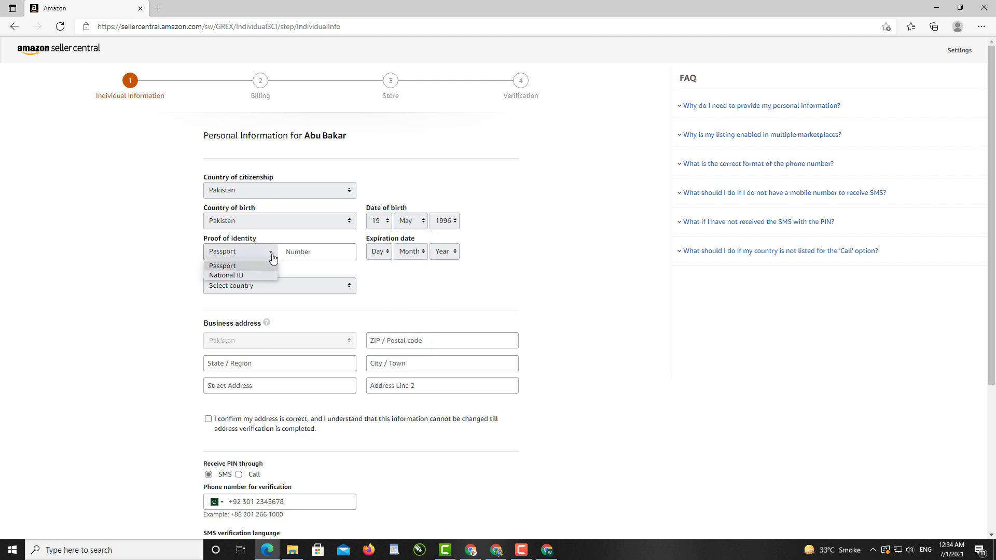
- Add National ID as proof of identity, expiring 07 Feb 2031, issued in Pakistan
click(241, 275)
click(308, 253)
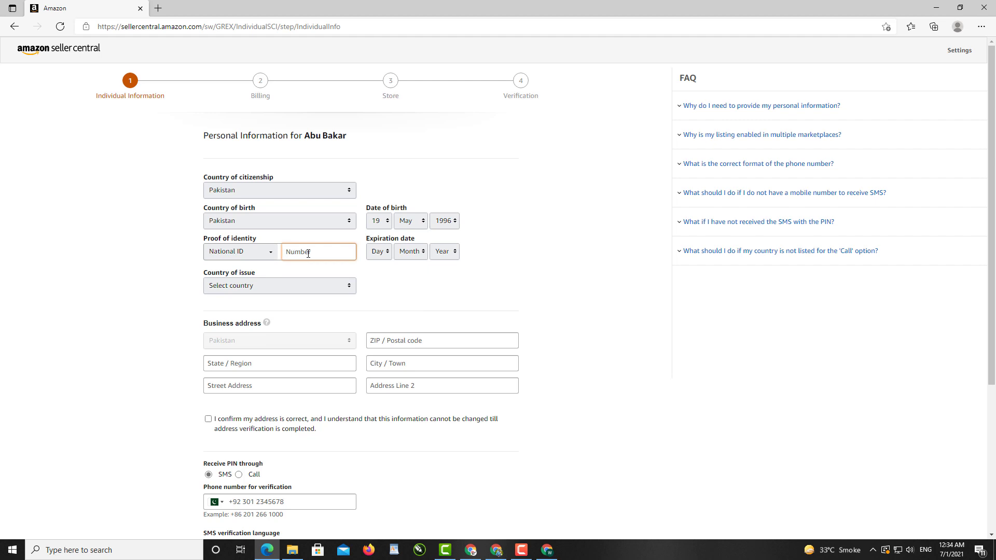
key(ctrl+v)
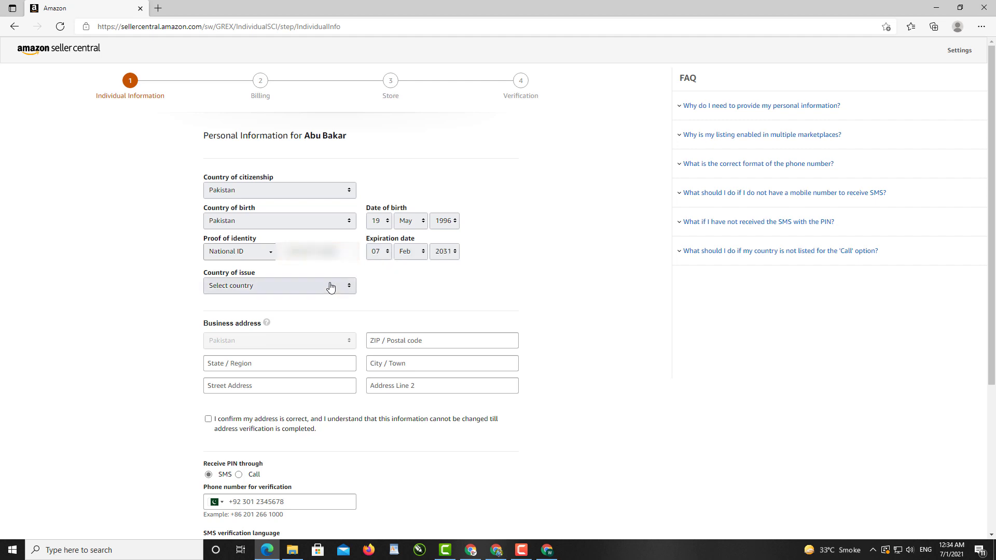
click(331, 288)
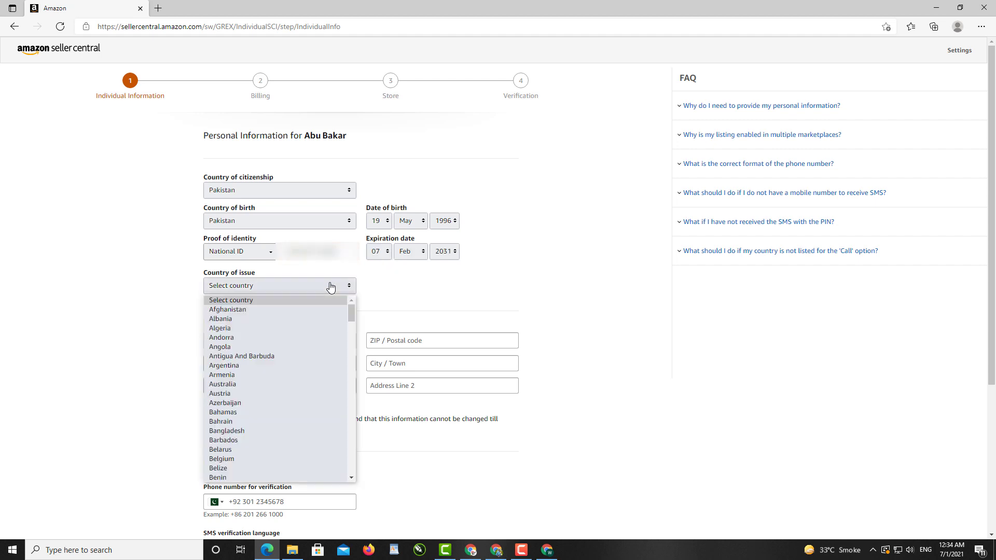
key(i)
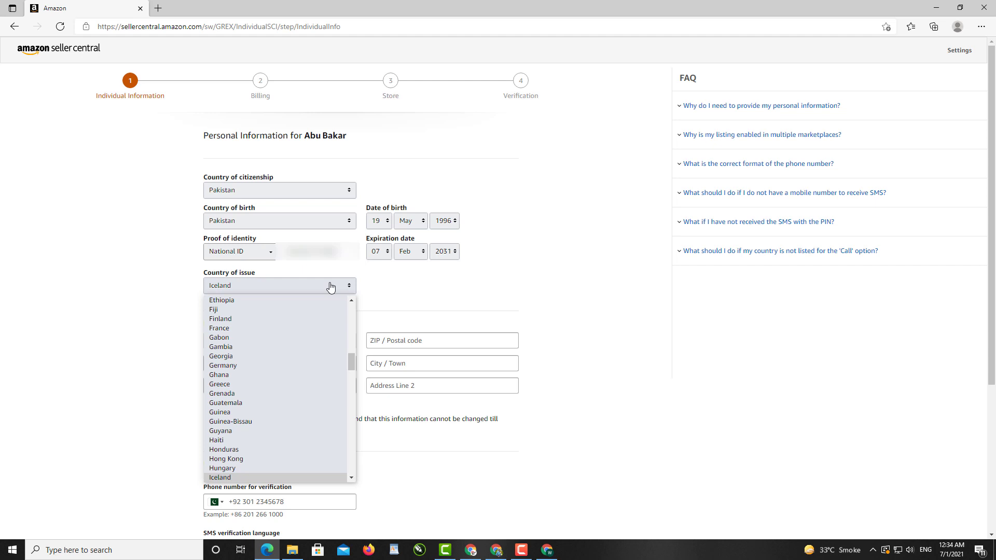
key(p)
key(Return)
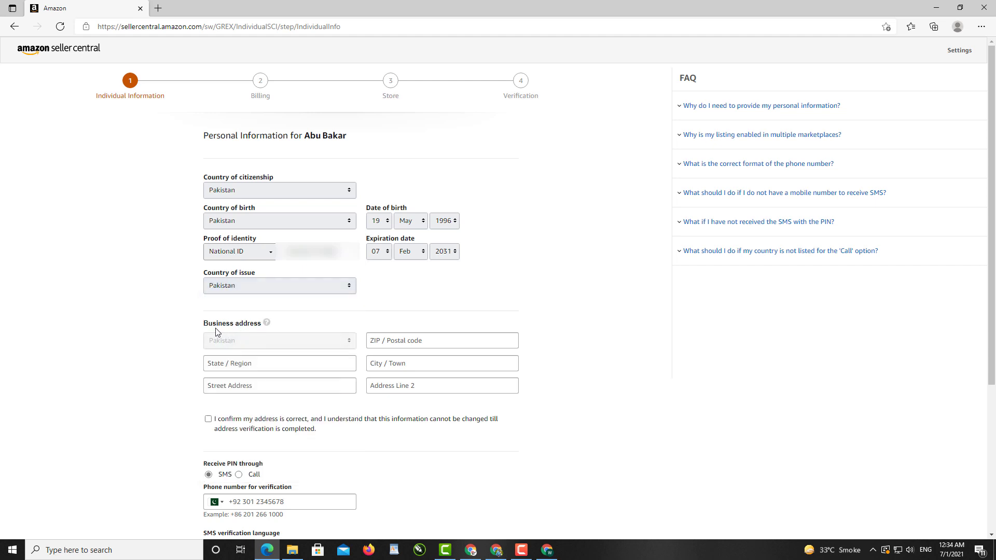
- Enter the postal code, state and city of the business address
click(462, 345)
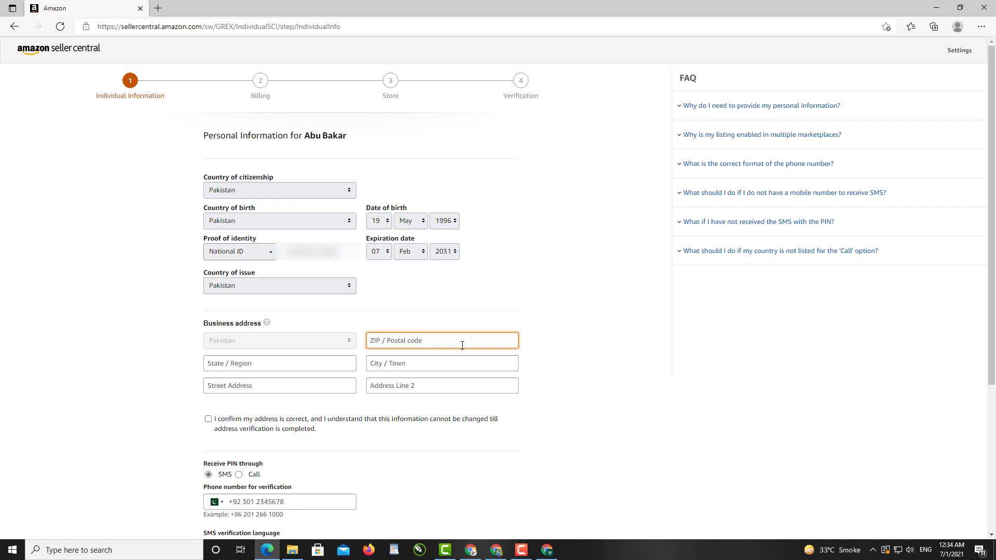
text(5225)
click(268, 366)
text(Punjab)
click(402, 367)
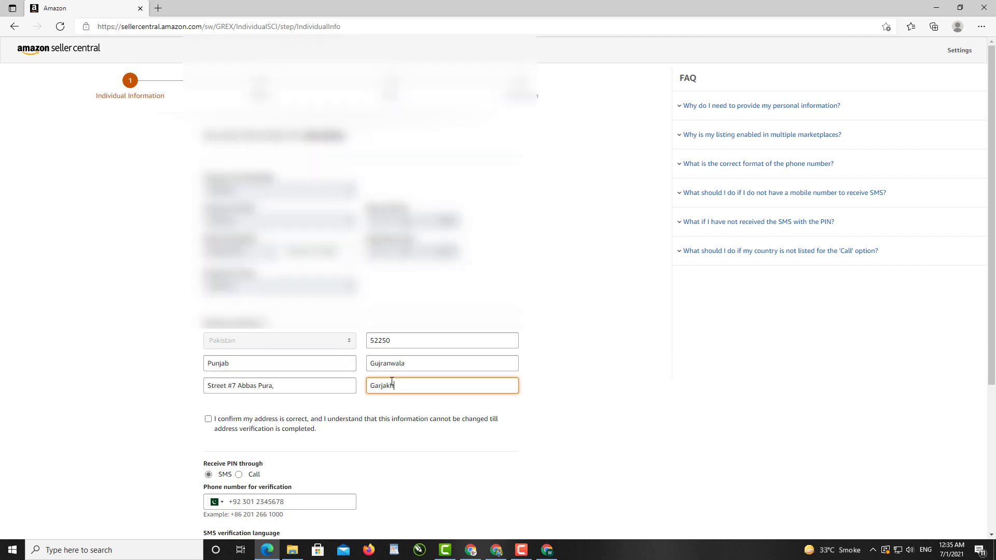
scroll(392, 380, down, 3)
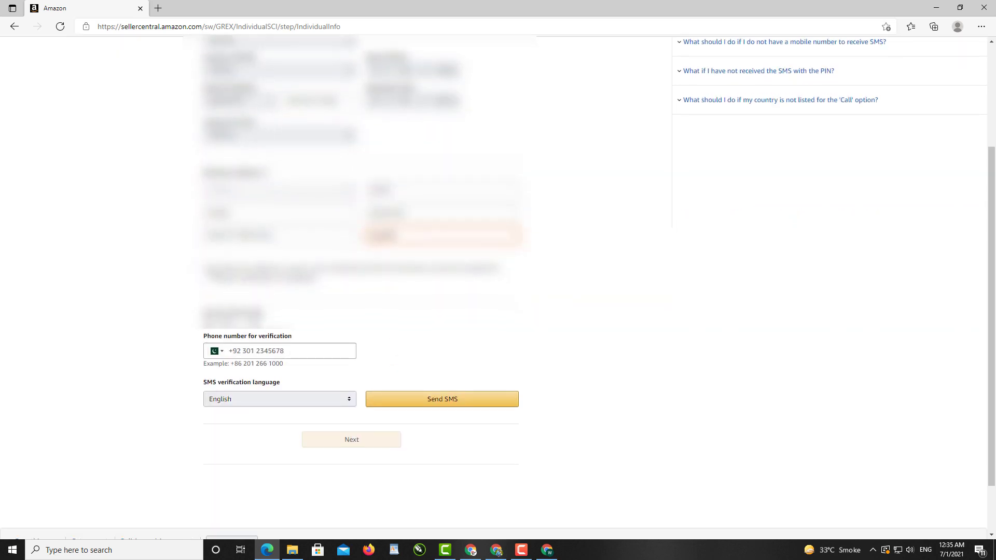
- Confirm the business address and request a verification PIN by SMS to the phone number
click(209, 269)
click(264, 355)
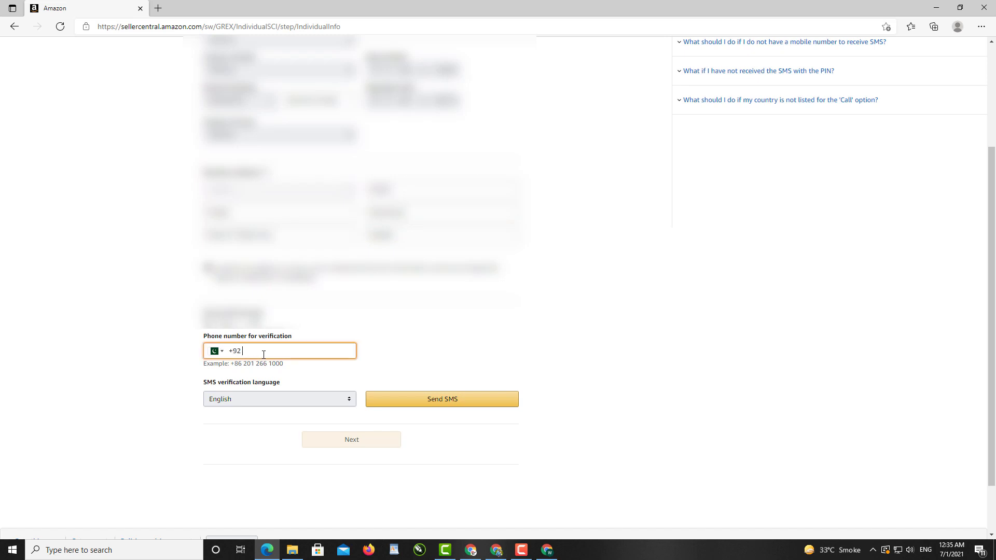
click(478, 406)
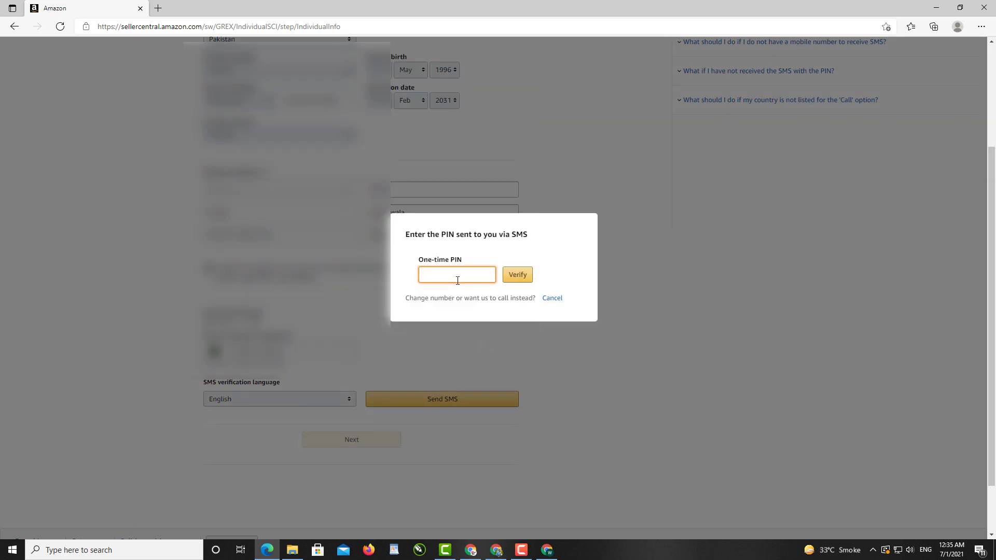
- Verify the phone with the SMS PIN and continue to the Billing step
key(ctrl+v)
click(518, 274)
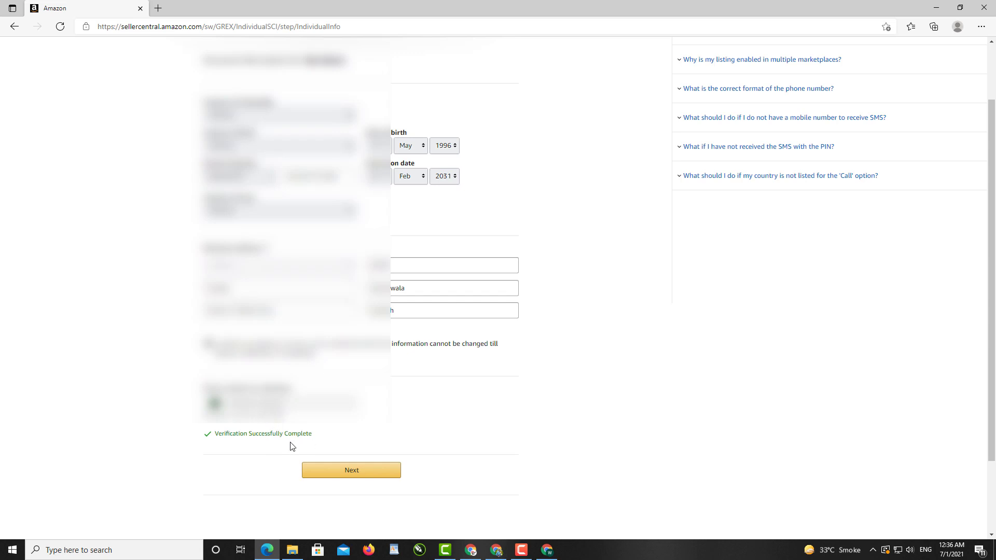
click(337, 471)
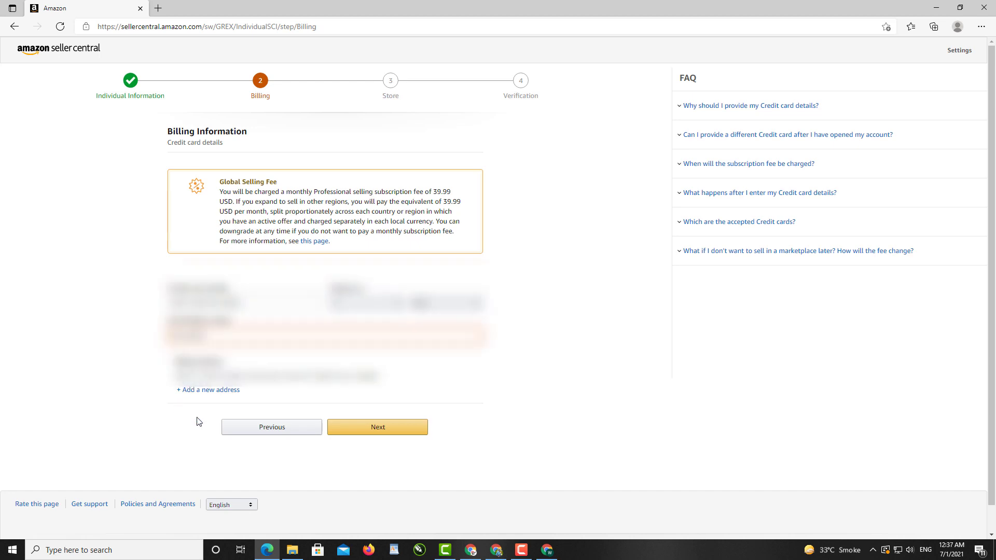
- Skip past Billing, name the store Pro Tech Tips, and answer No to UPC and brand-owner questions
click(362, 434)
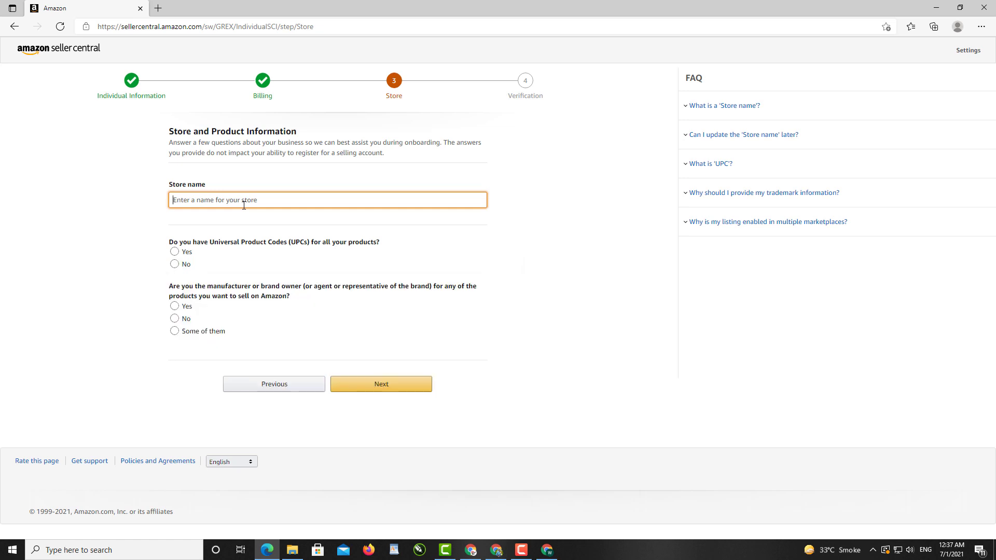
text(Pro Tech Tips)
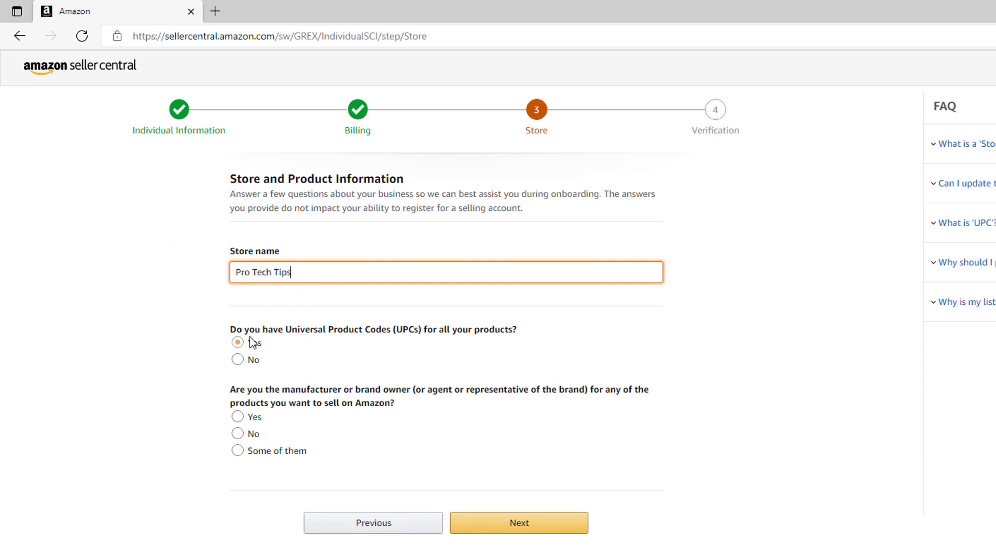
click(238, 361)
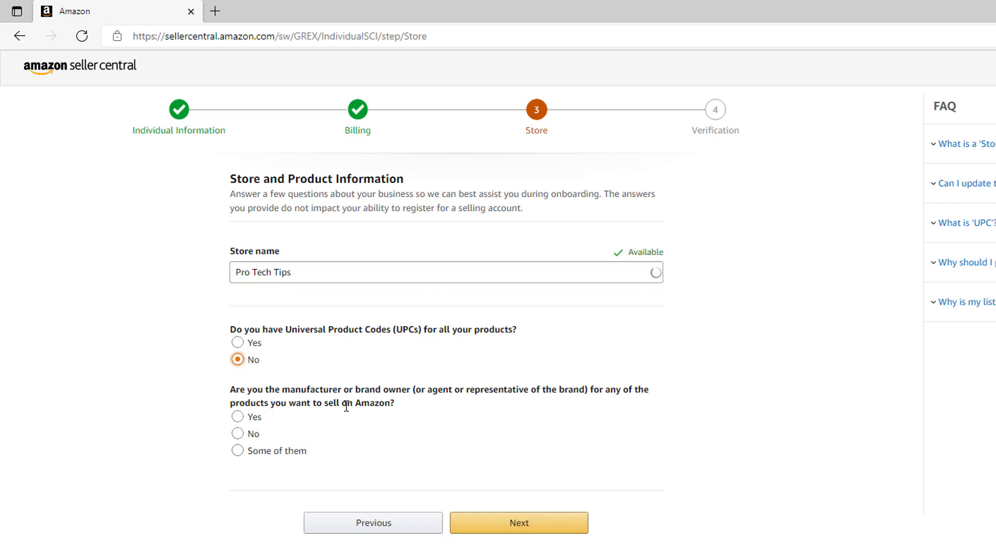
click(247, 434)
click(250, 436)
- Upload both National ID images and a bank account statement PDF, then submit for verification
click(513, 526)
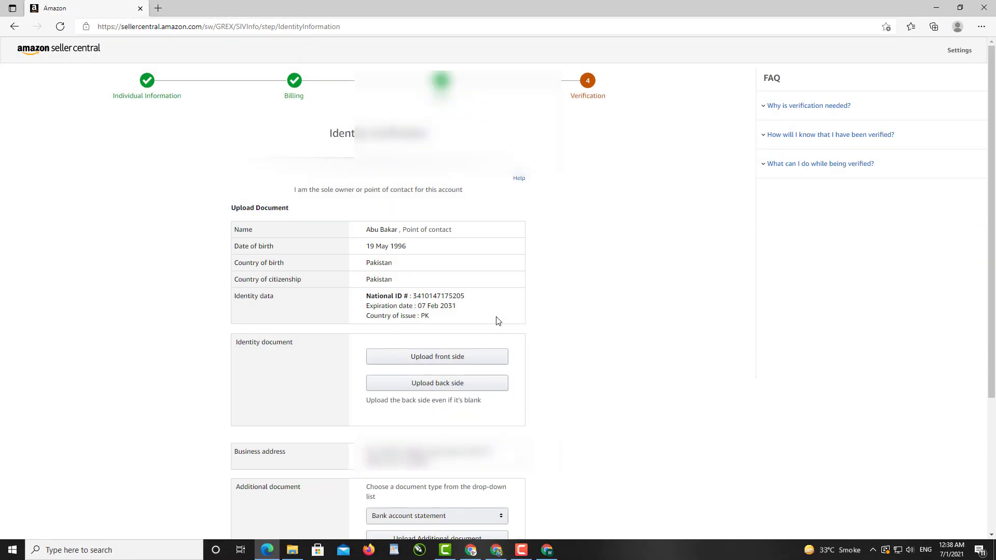
scroll(590, 276, down, 3)
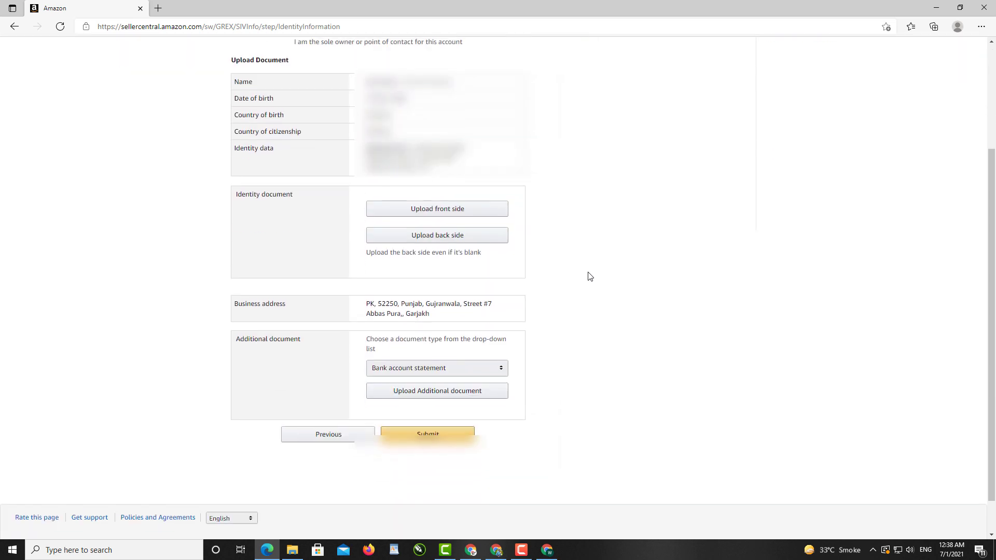
click(427, 213)
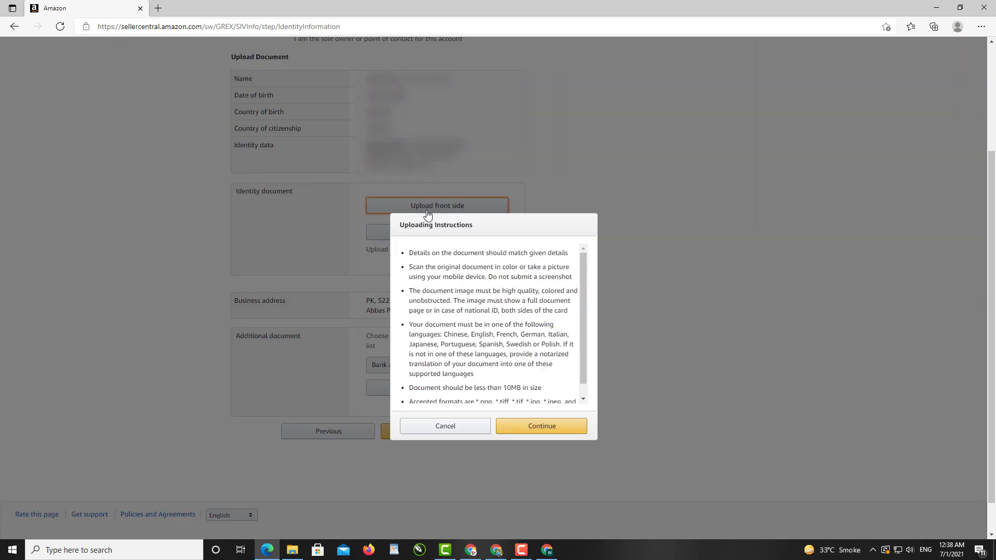
click(552, 429)
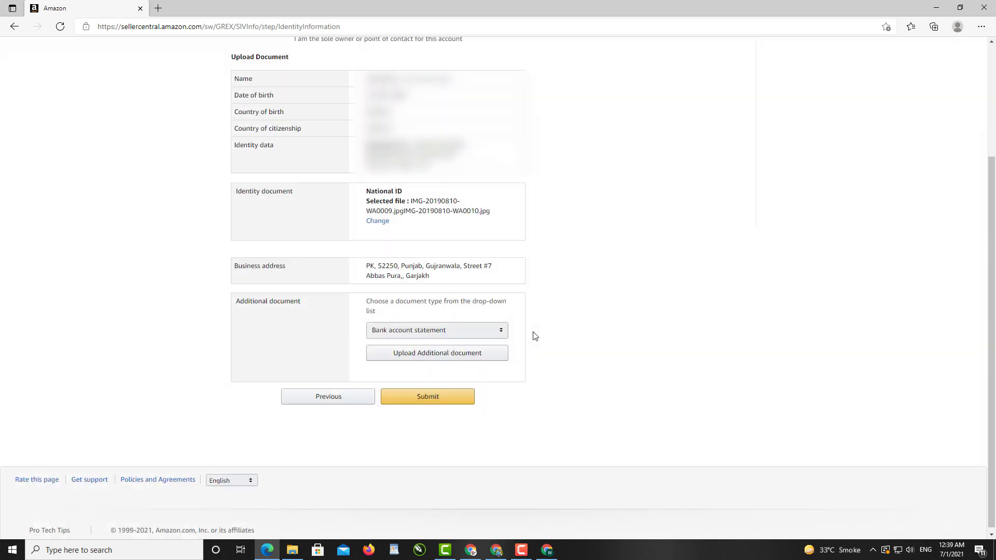
click(447, 358)
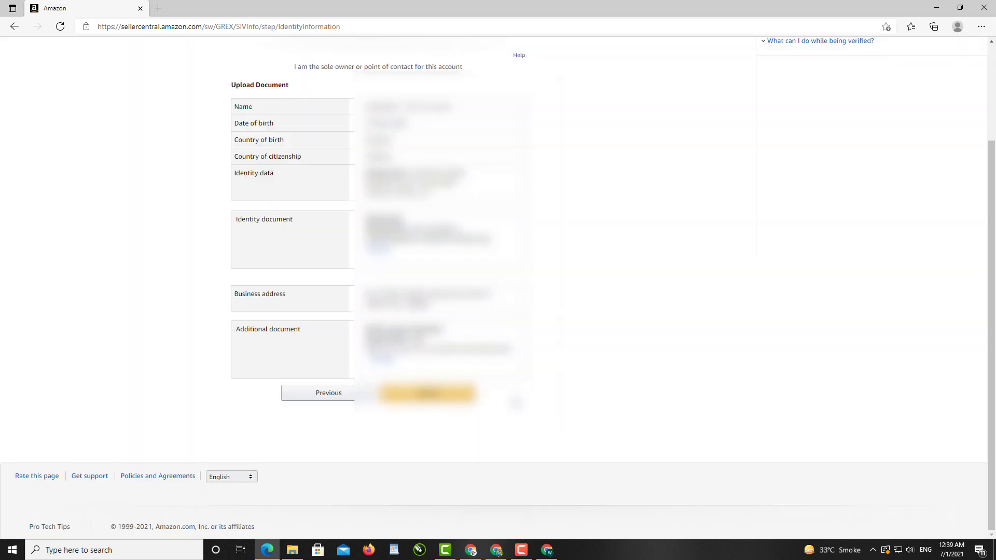
scroll(445, 492, up, 3)
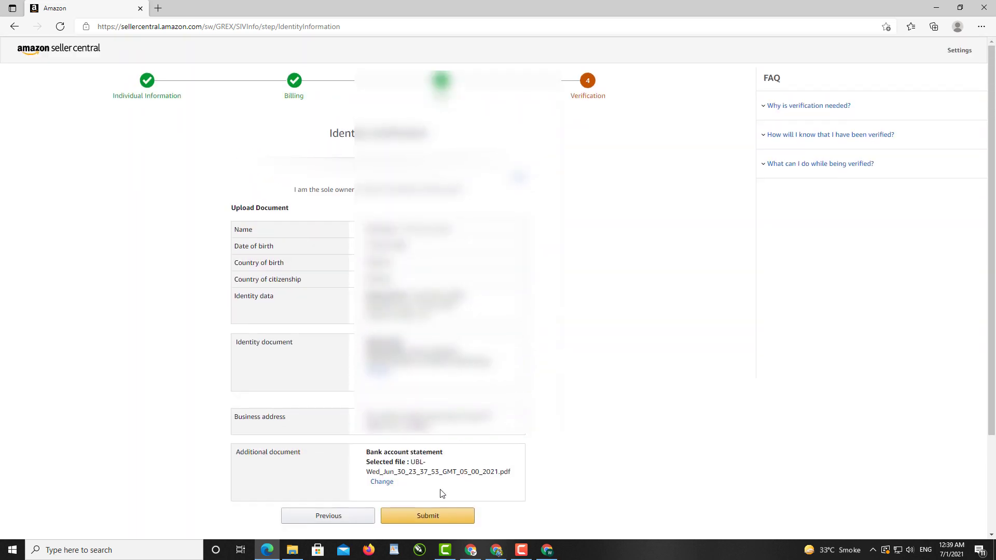
click(434, 516)
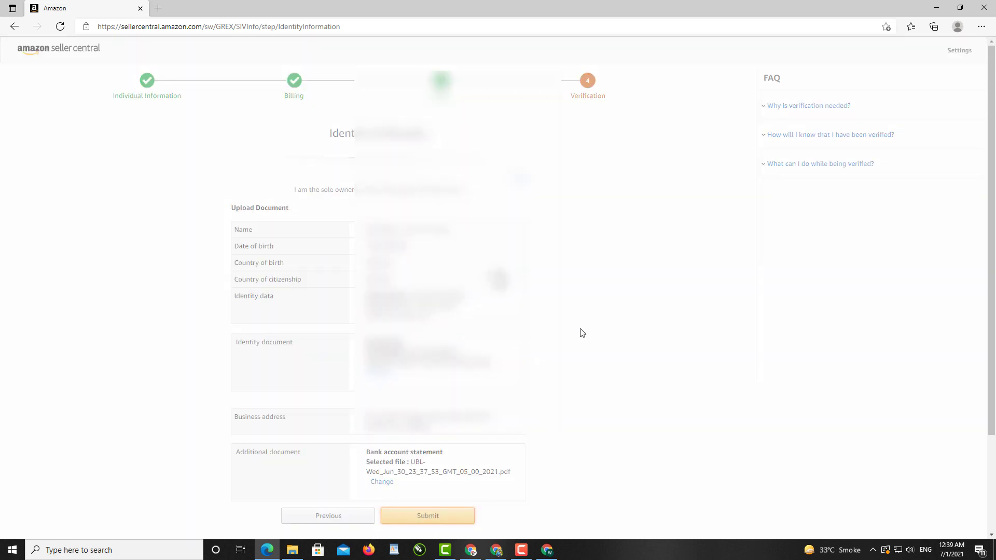